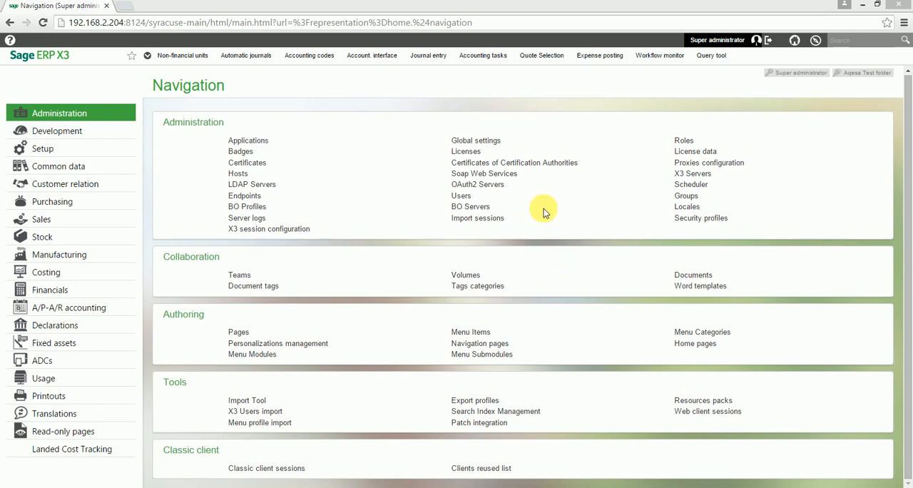
# Open Quote Request Response under Purchasing and copy the QR number of the displayed record
pyautogui.click(84, 212)
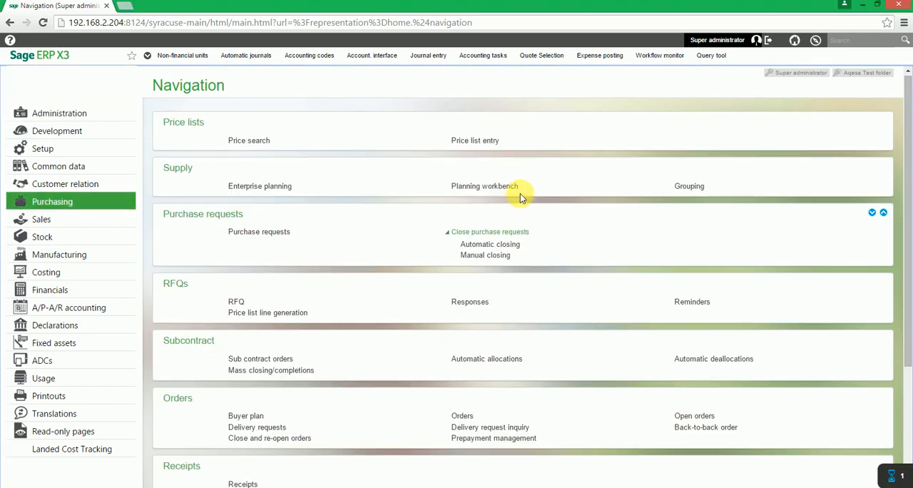
pyautogui.scroll(-3, 520, 193)
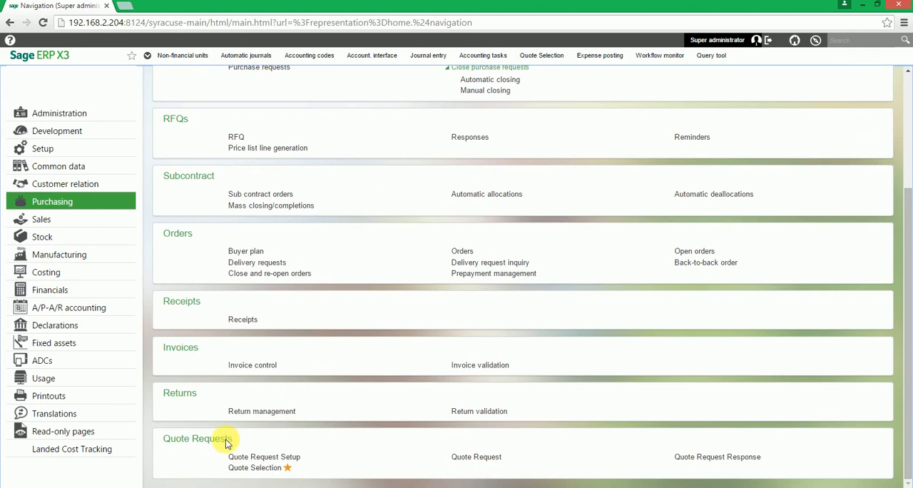
pyautogui.click(721, 460)
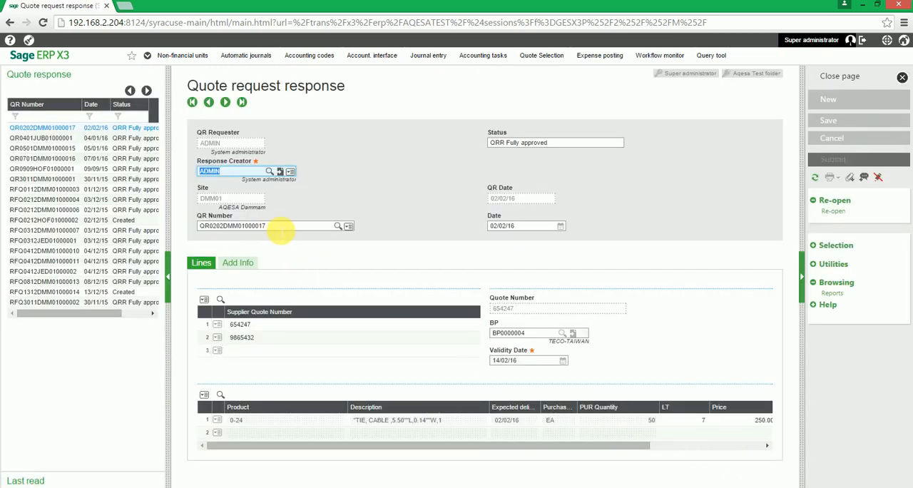
pyautogui.moveTo(279, 229); pyautogui.dragTo(212, 235)
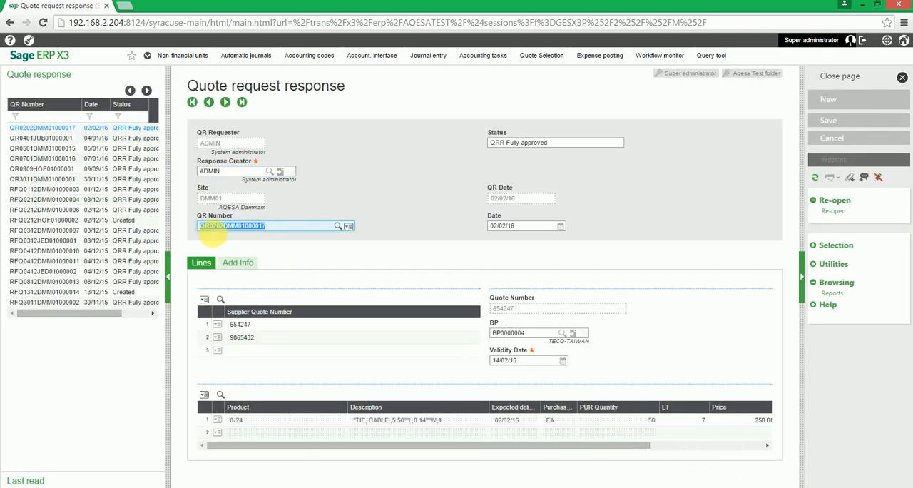
pyautogui.rightClick(218, 227)
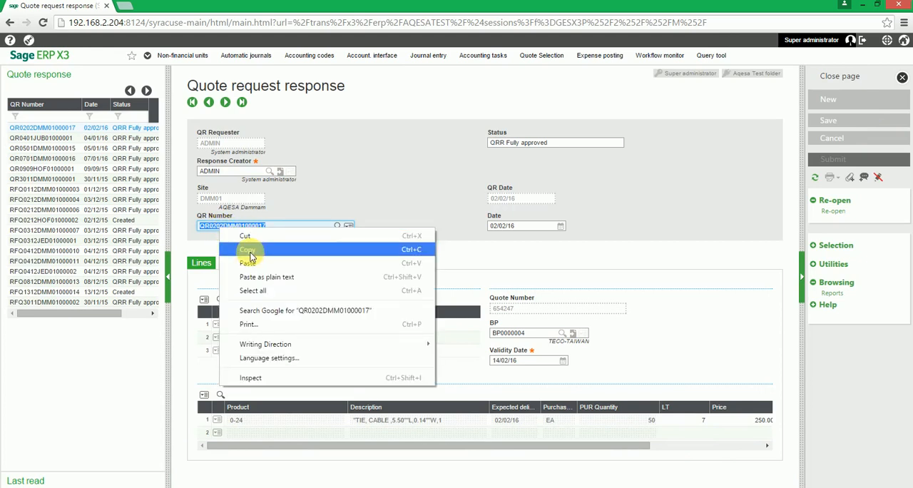
pyautogui.click(249, 251)
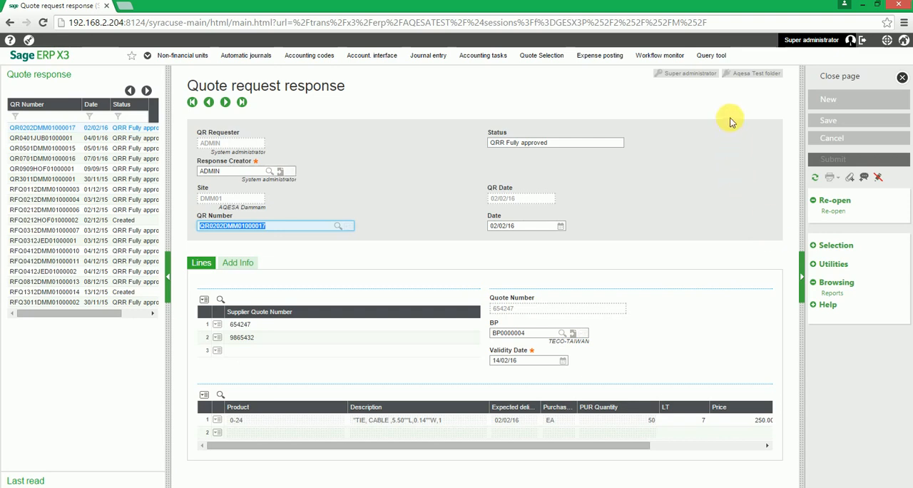
# Close the quote request response, open Quote Selection under Quote Requests, and widen its record list
pyautogui.click(872, 80)
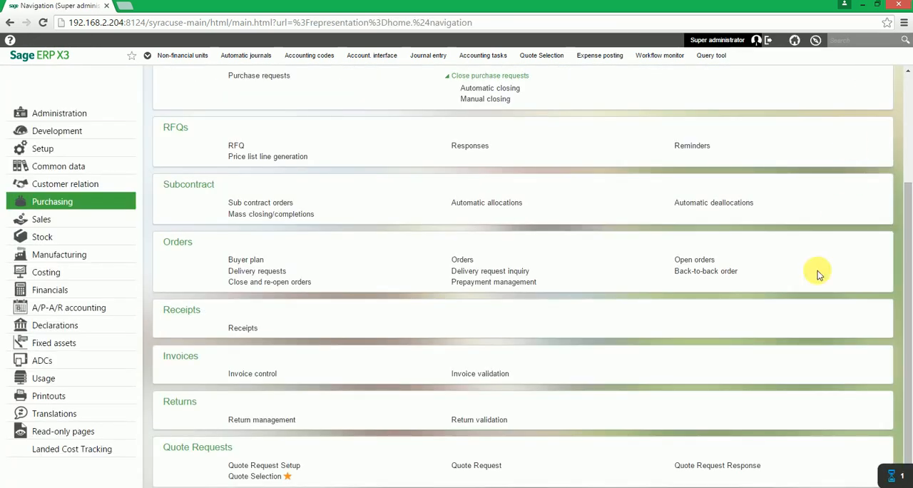
pyautogui.click(268, 482)
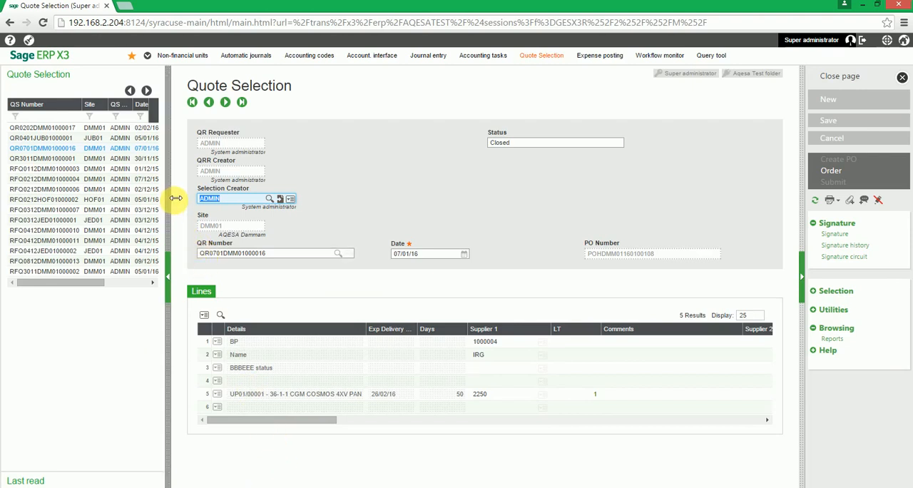
pyautogui.moveTo(176, 197); pyautogui.dragTo(205, 200)
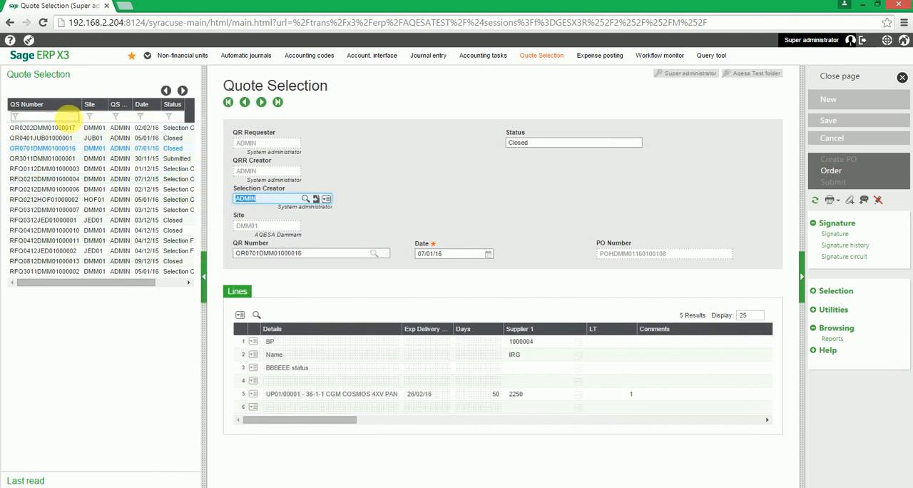
# Filter the quote selection list by the copied QR number, open the matching record, and collapse the list
pyautogui.click(58, 116)
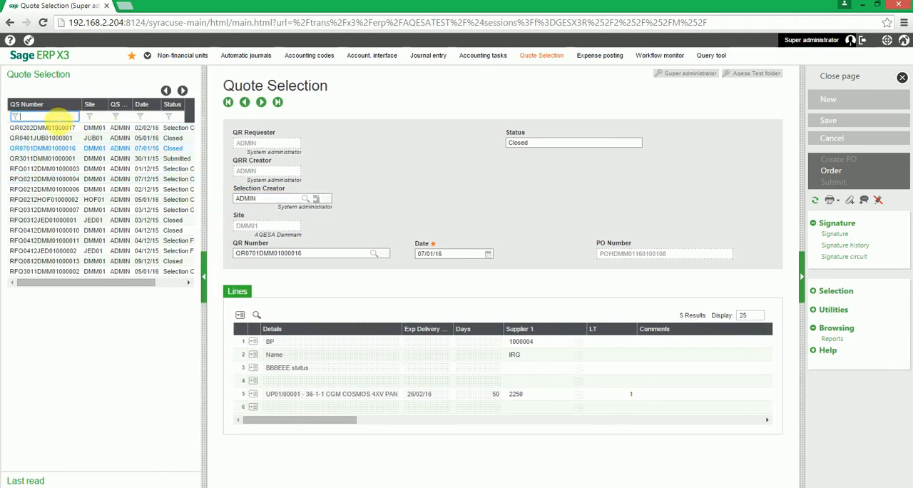
pyautogui.rightClick(58, 116)
pyautogui.click(87, 183)
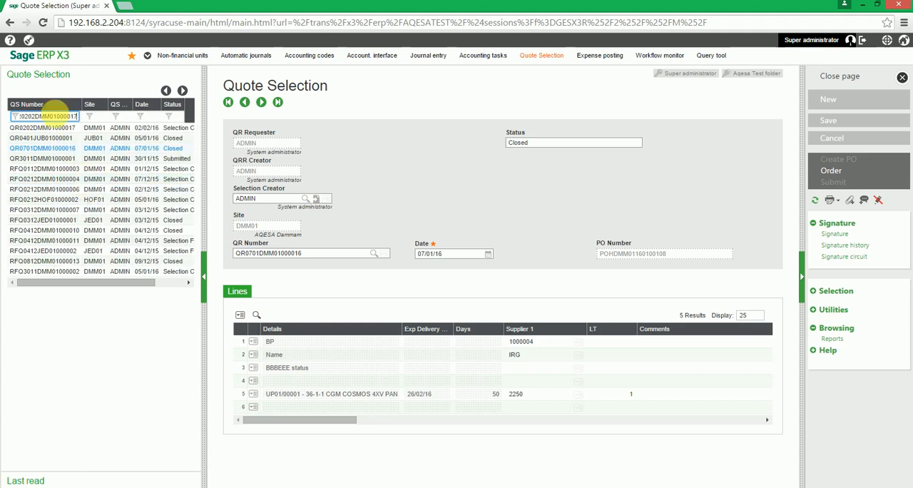
pyautogui.press('Return')
pyautogui.click(66, 129)
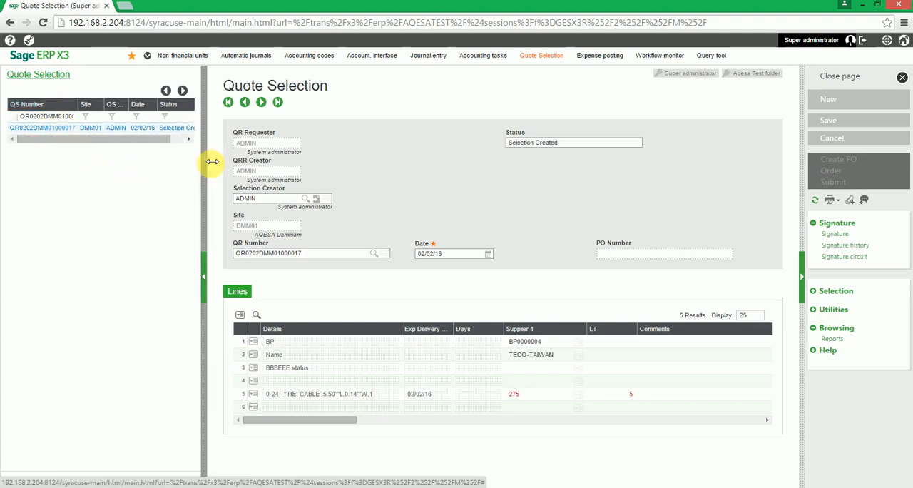
pyautogui.moveTo(212, 161); pyautogui.dragTo(6, 170)
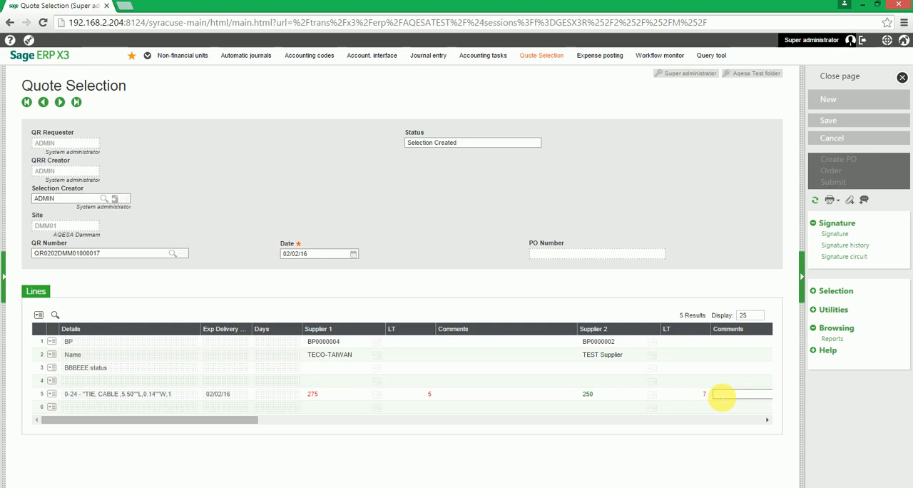
pyautogui.click(627, 397)
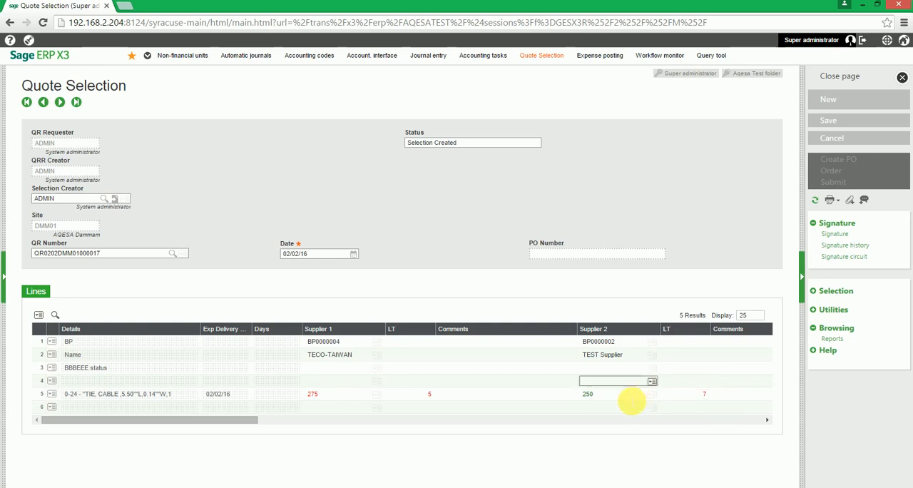
pyautogui.click(697, 395)
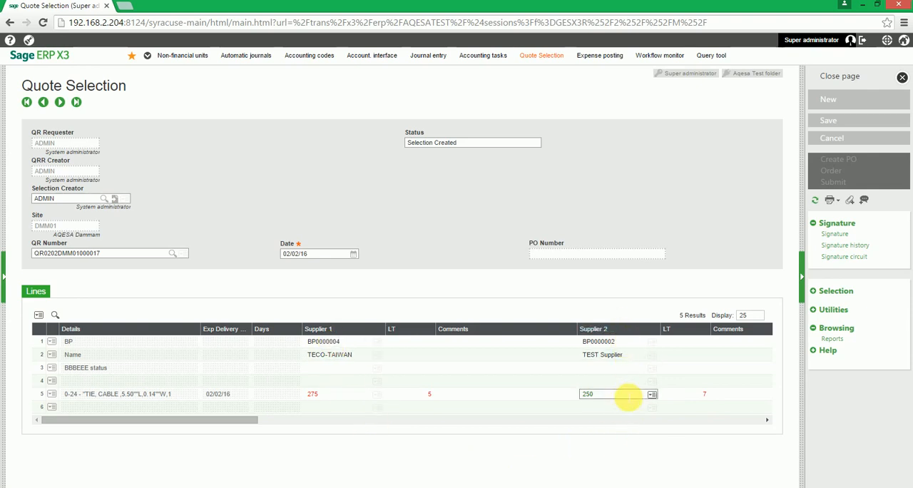
pyautogui.click(607, 396)
pyautogui.click(649, 383)
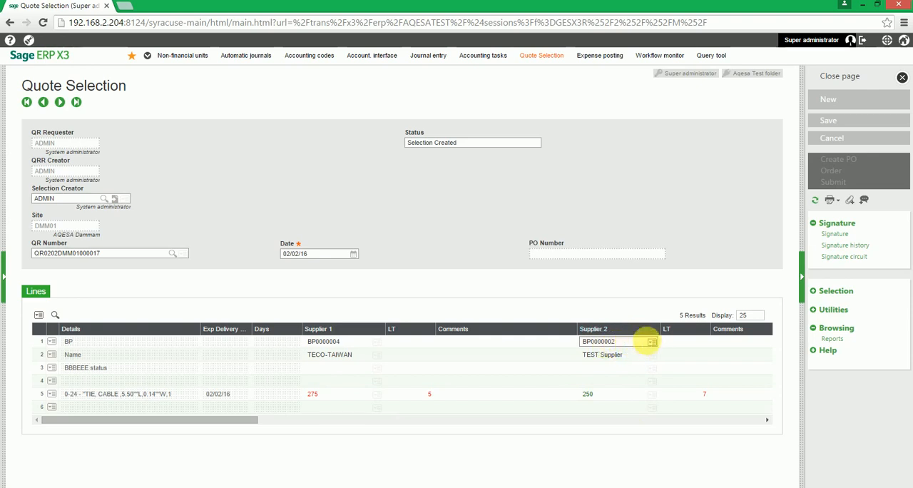
pyautogui.click(652, 343)
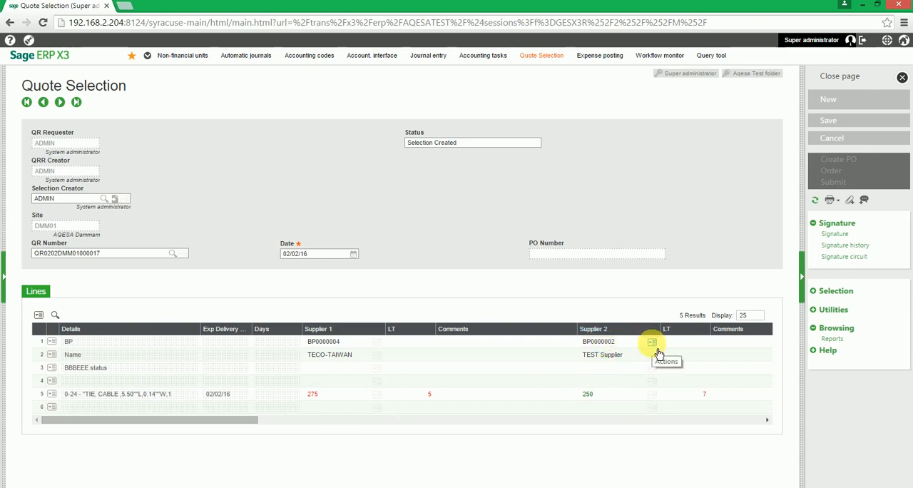
pyautogui.click(653, 344)
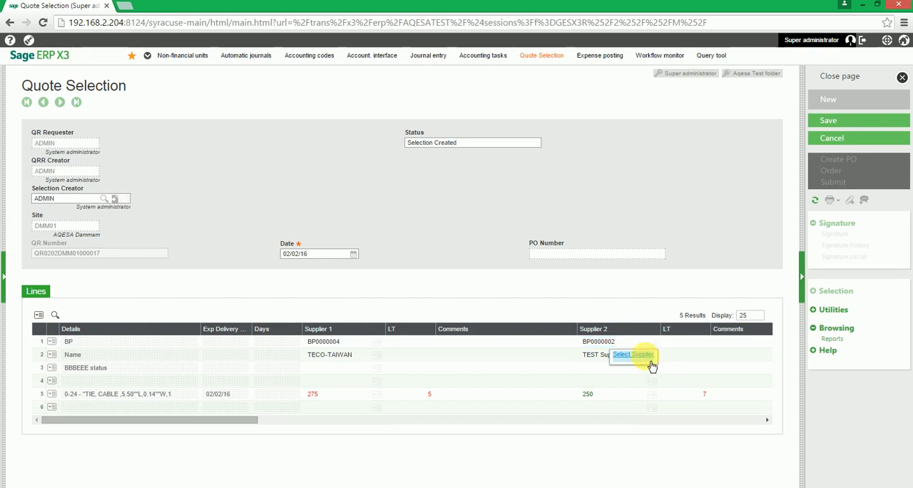
pyautogui.click(588, 397)
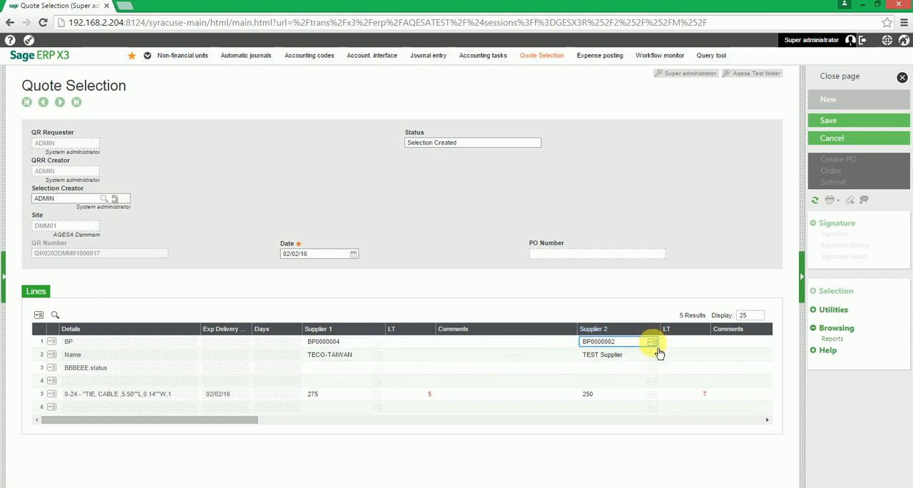
pyautogui.click(832, 138)
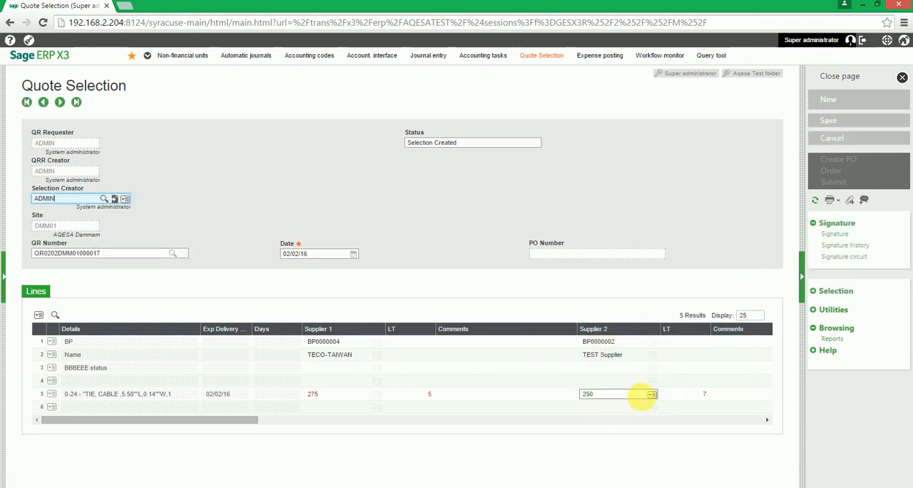
pyautogui.click(652, 394)
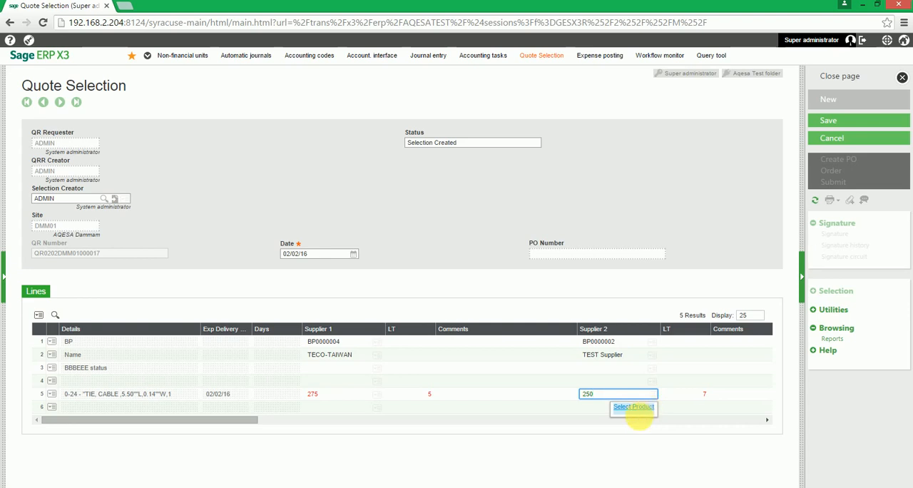
# Select Supplier 2 (TEST Supplier) for the quote with Select Supplier and save the record
pyautogui.click(654, 344)
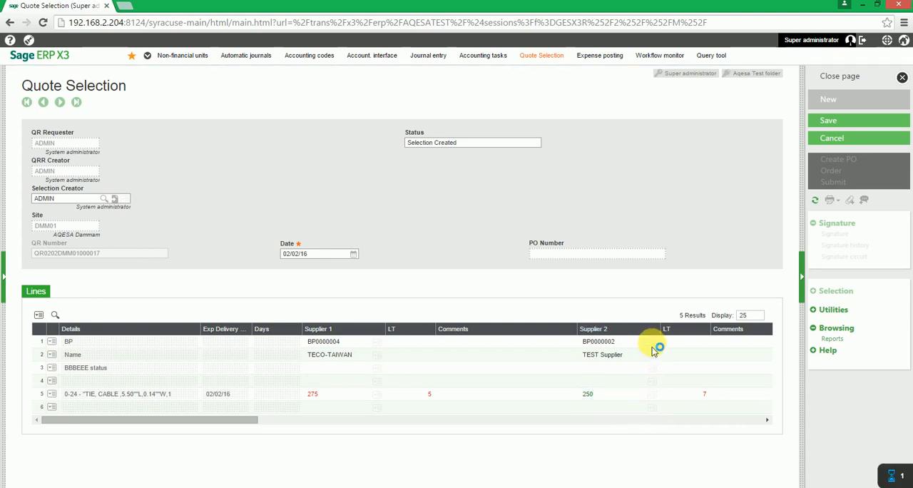
pyautogui.click(646, 358)
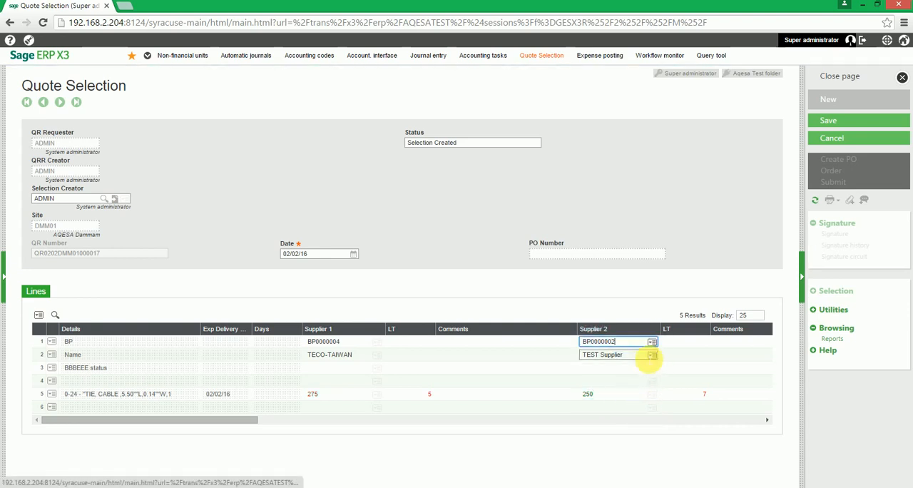
pyautogui.click(847, 126)
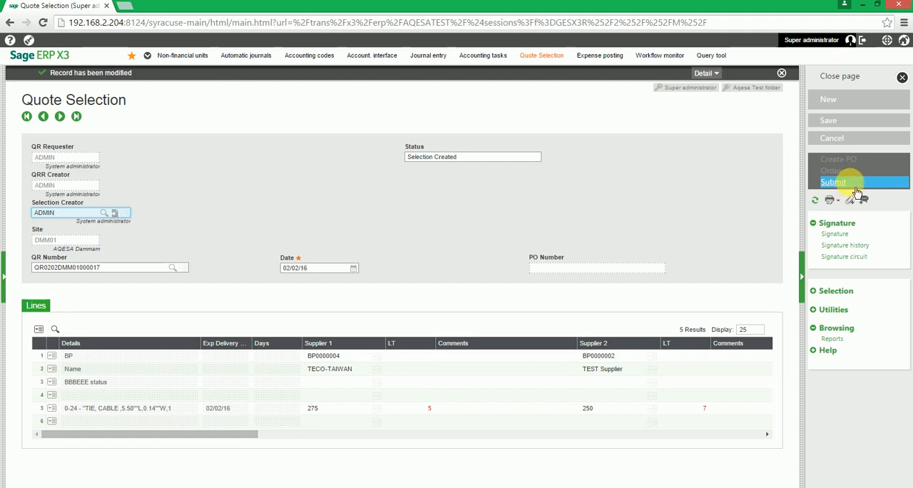
# Unselect Supplier 2 (TEST Supplier), select Supplier 1 (TECO-TAIWAN) instead, and save the record
pyautogui.click(652, 357)
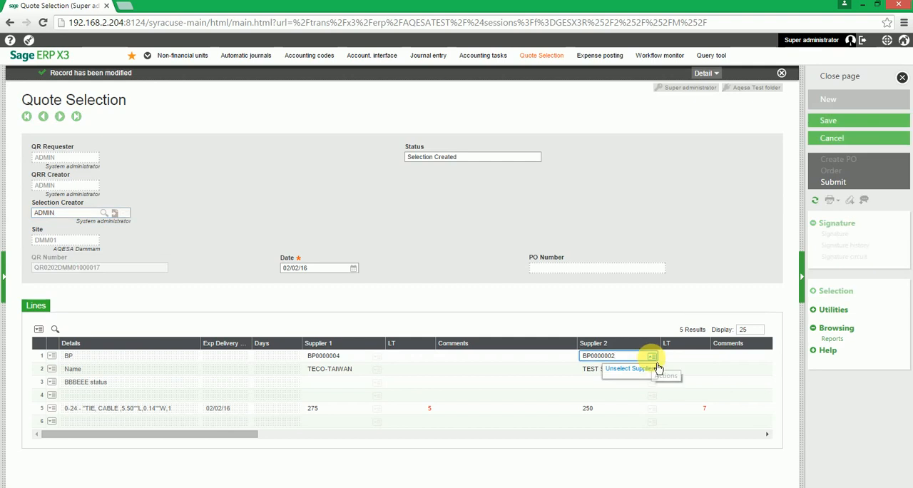
pyautogui.click(638, 368)
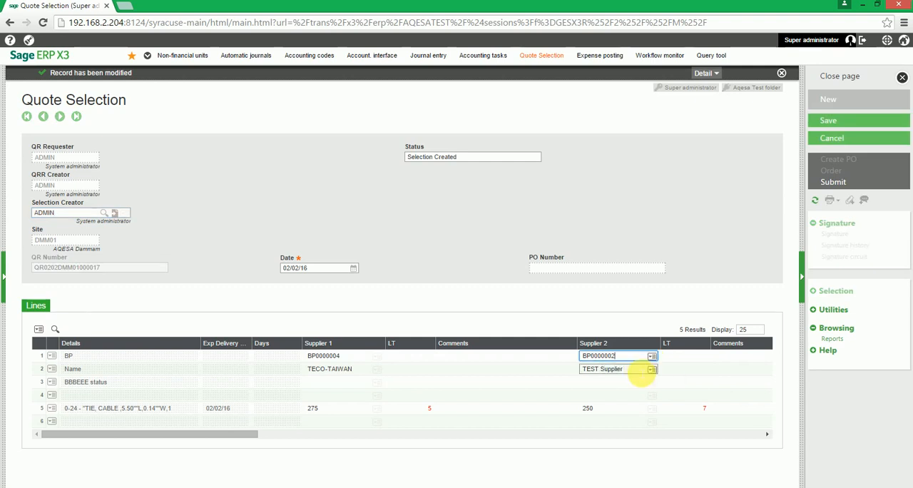
pyautogui.click(379, 356)
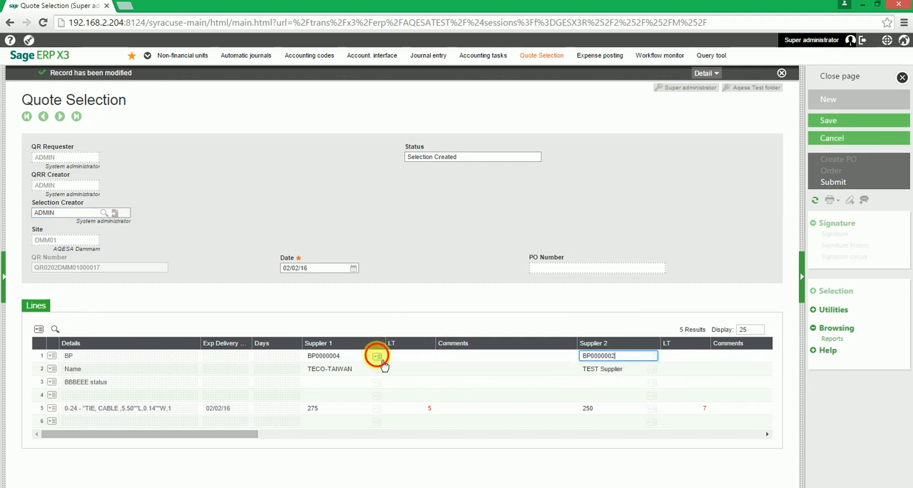
pyautogui.click(372, 371)
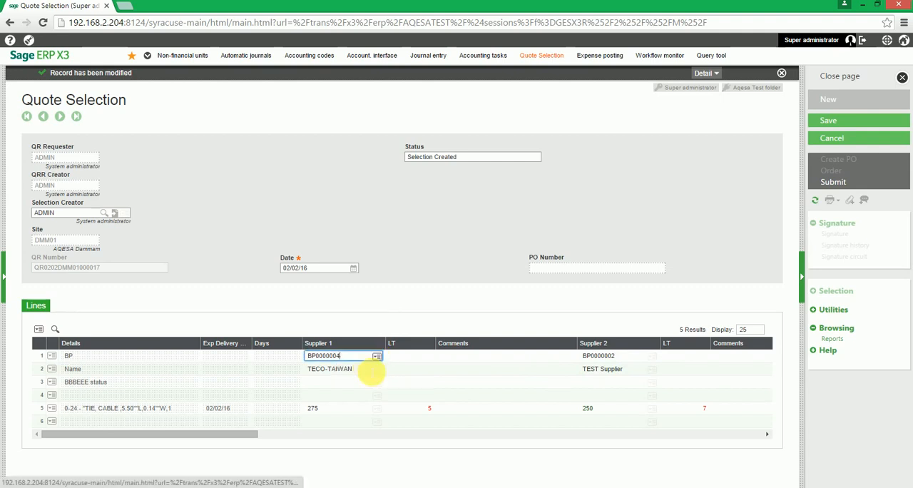
pyautogui.click(828, 122)
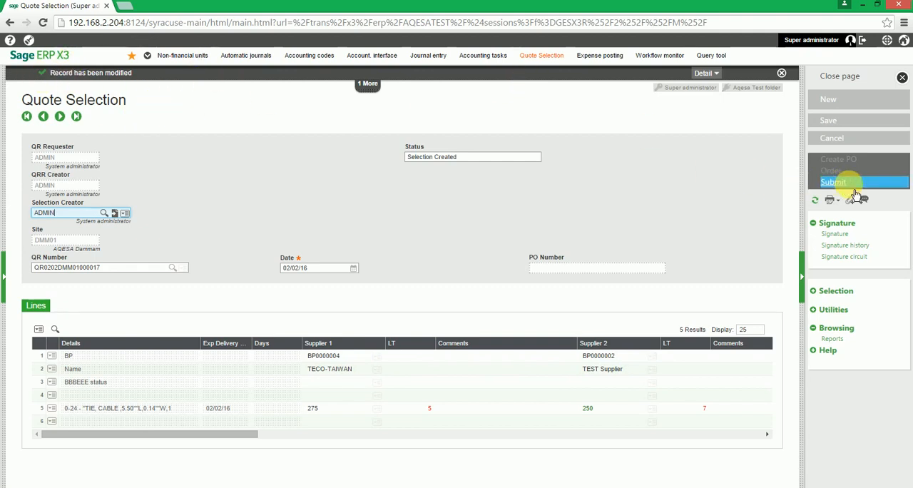
# Unselect Supplier 1 (TECO-TAIWAN), restore Supplier 2 (TEST Supplier) as the selected supplier, and save
pyautogui.click(375, 357)
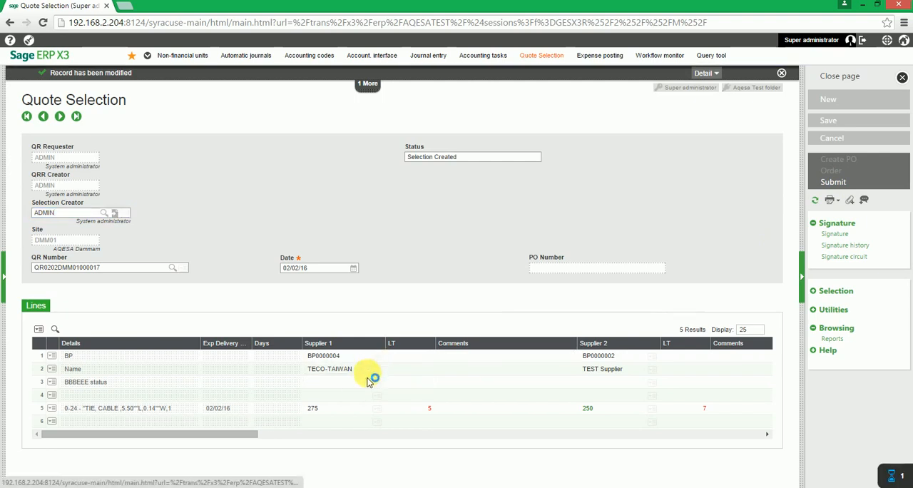
pyautogui.click(355, 369)
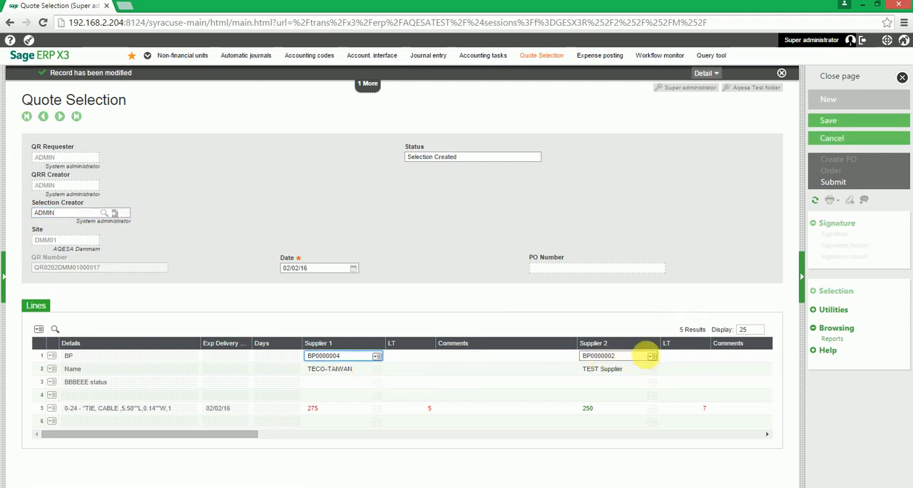
pyautogui.click(651, 357)
pyautogui.click(638, 373)
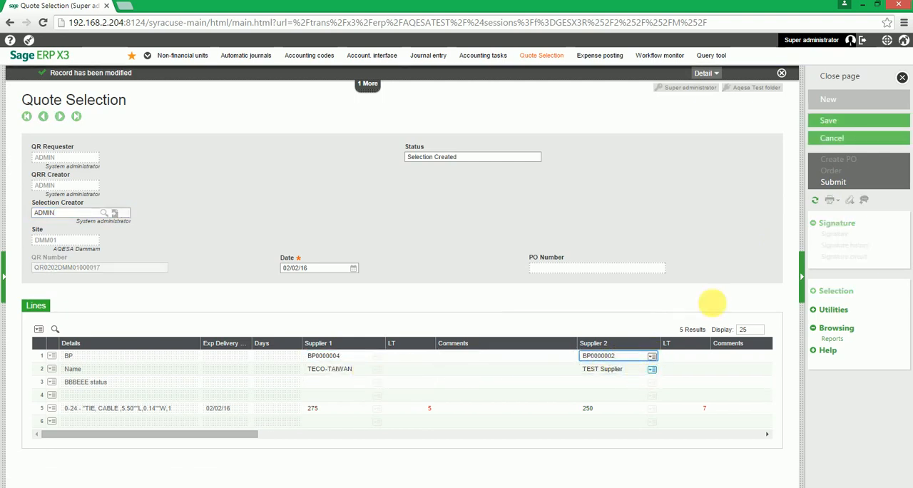
pyautogui.click(835, 125)
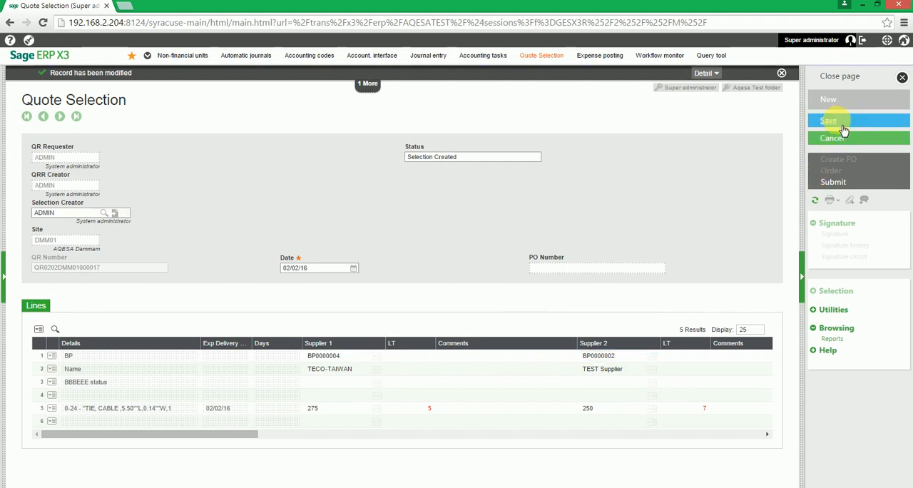
# Submit the saved quote selection and create the purchase order from it
pyautogui.click(840, 184)
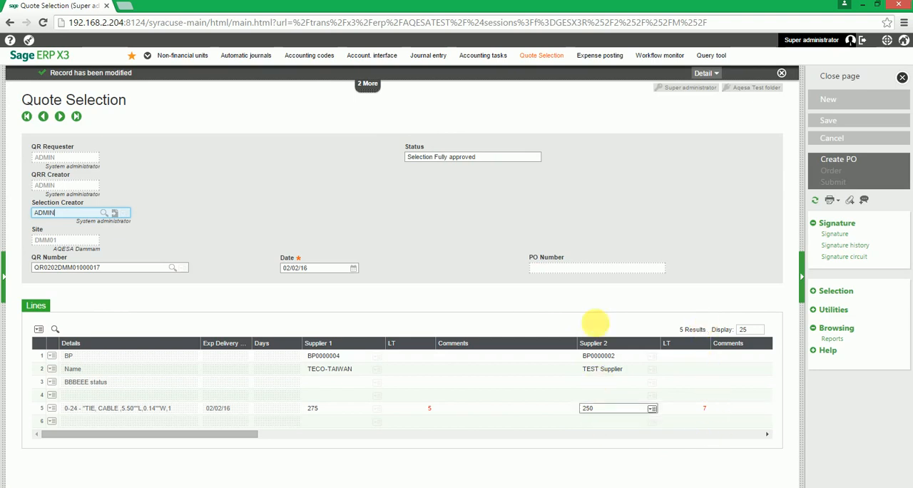
pyautogui.click(651, 422)
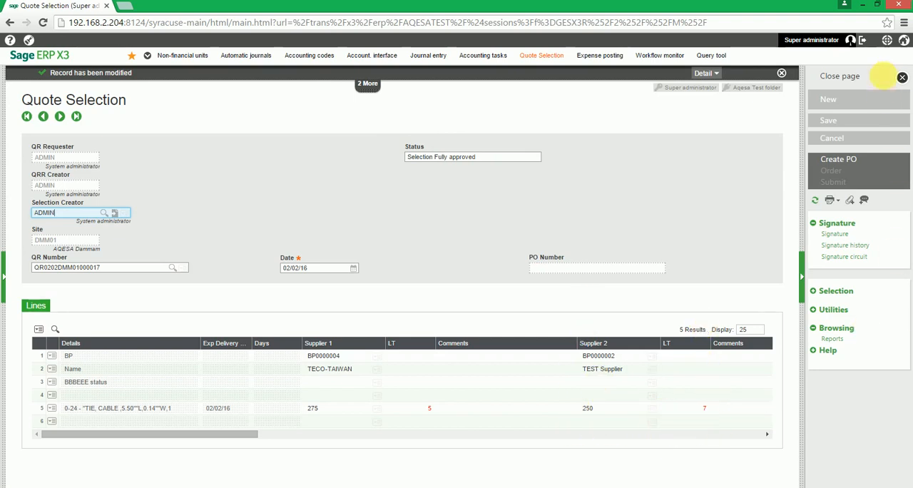
pyautogui.click(863, 164)
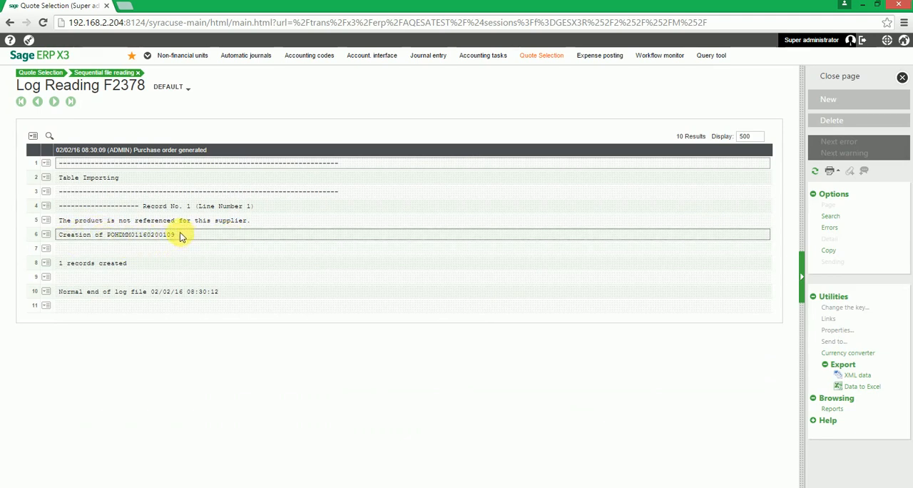
# Copy the created purchase order's number from the log and close the log reading page
pyautogui.moveTo(179, 237); pyautogui.dragTo(109, 247)
pyautogui.rightClick(130, 246)
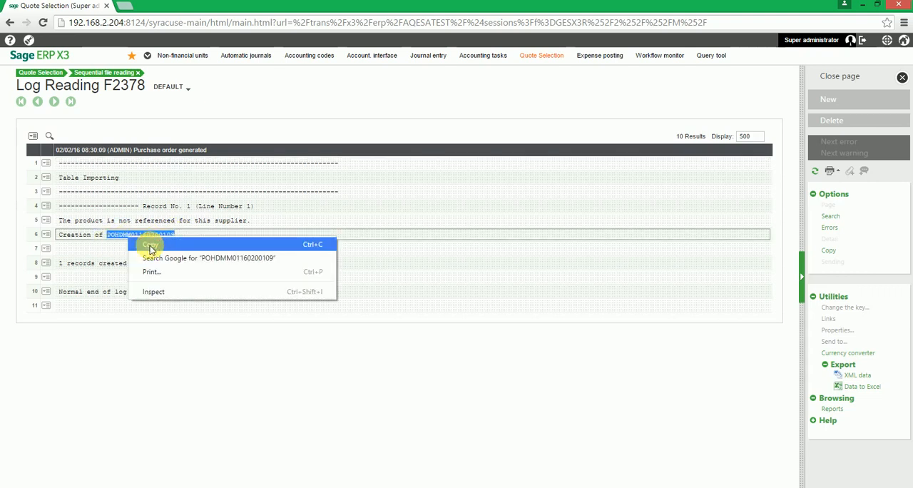
pyautogui.click(152, 245)
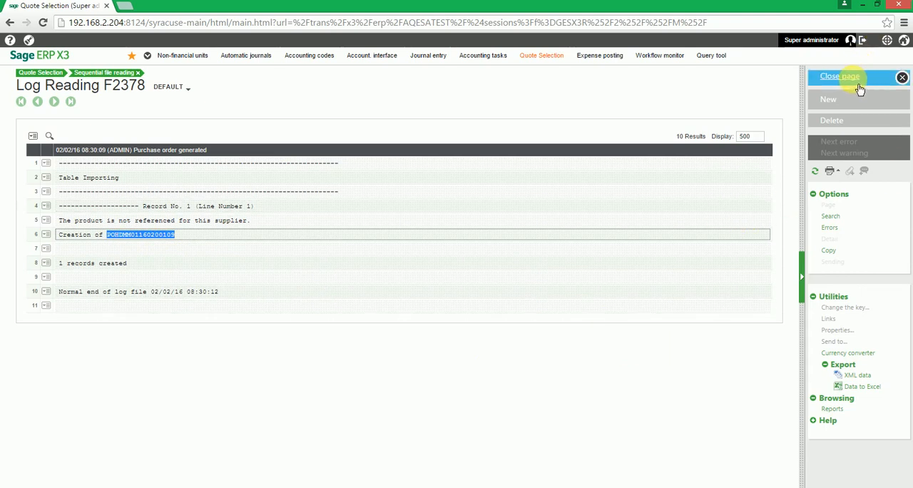
pyautogui.click(883, 83)
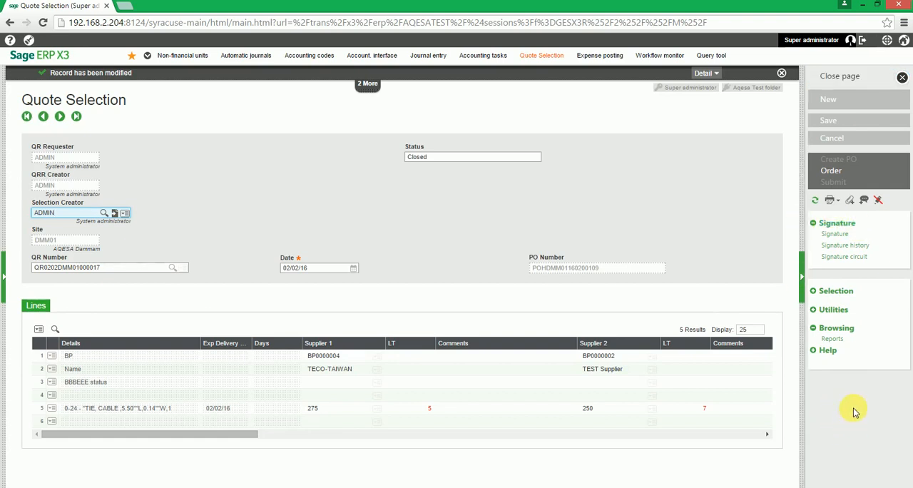
# Open the purchase order linked to the quote selection using the ALL Supervisors transaction
pyautogui.moveTo(899, 162); pyautogui.dragTo(863, 182)
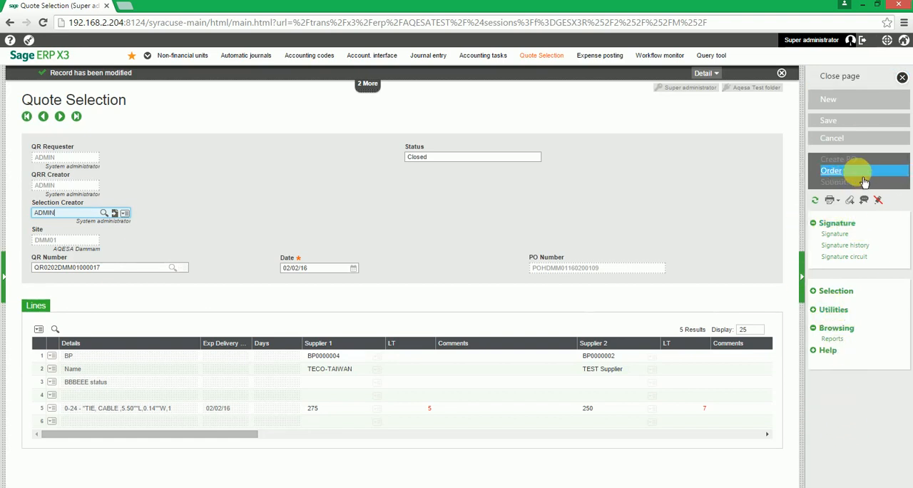
pyautogui.click(850, 171)
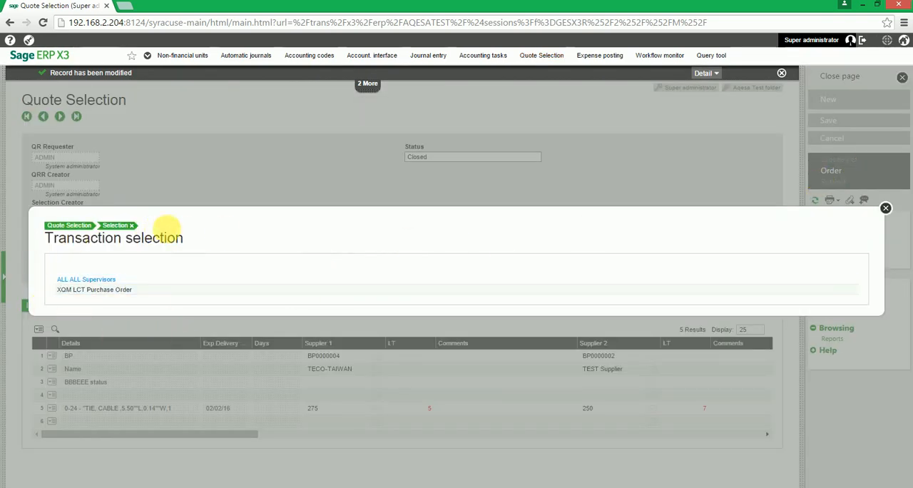
pyautogui.click(122, 280)
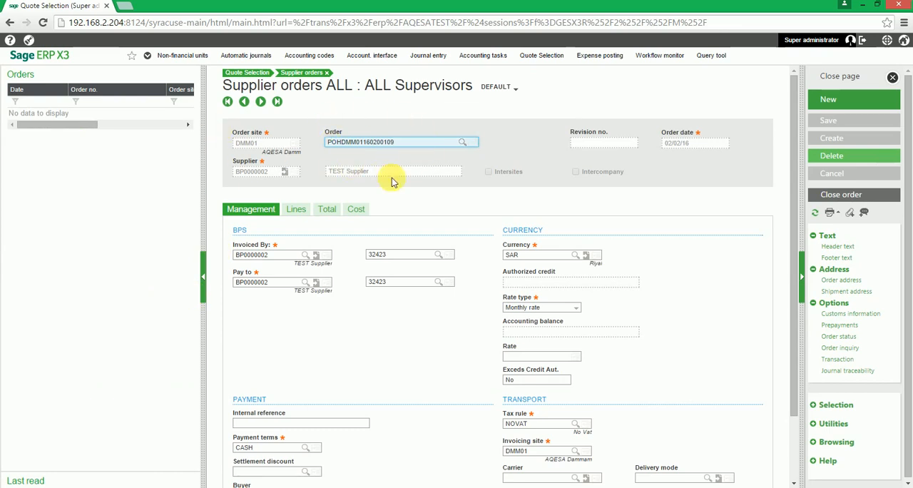
# Widen the supplier order form and examine all columns of its product lines through to Line type
pyautogui.moveTo(204, 143); pyautogui.dragTo(165, 142)
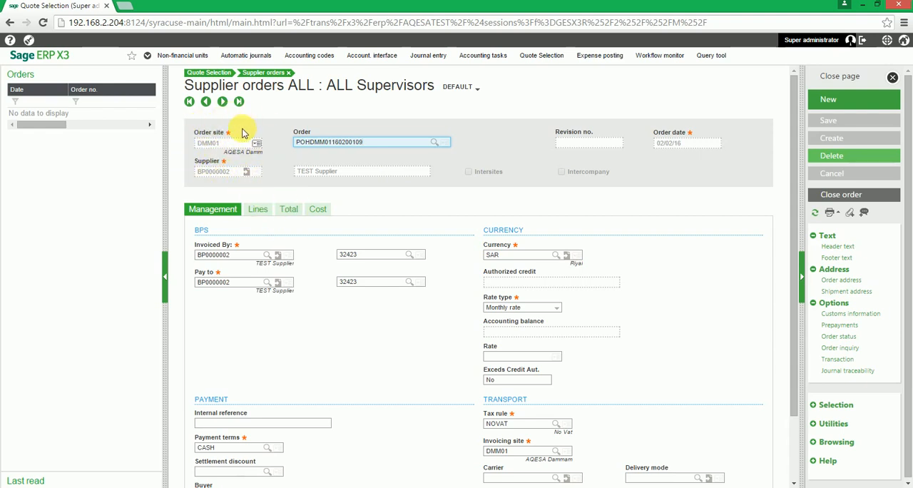
pyautogui.click(268, 213)
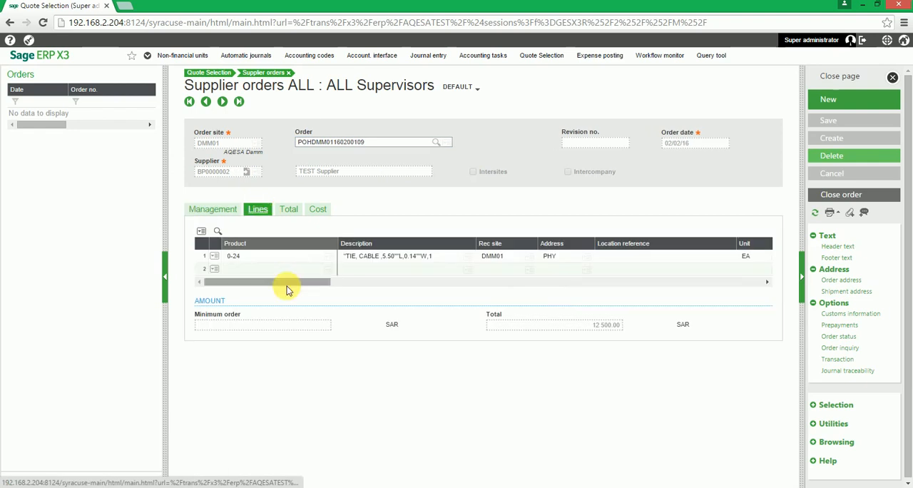
pyautogui.moveTo(316, 281); pyautogui.dragTo(749, 282)
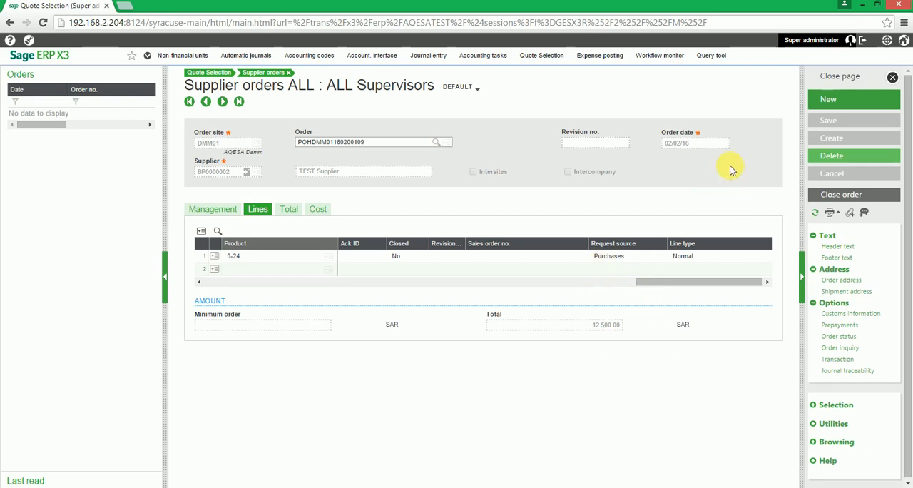
# Close the supplier order and exit the Quote Selection page
pyautogui.click(872, 84)
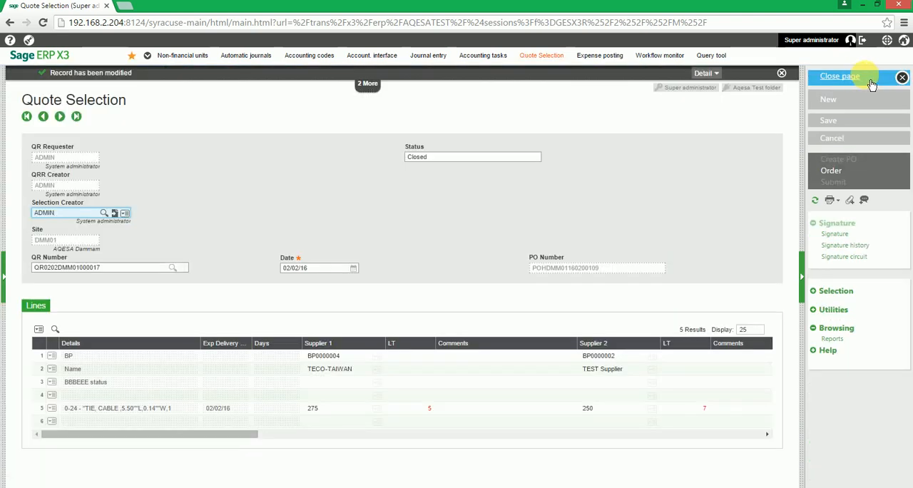
pyautogui.click(861, 183)
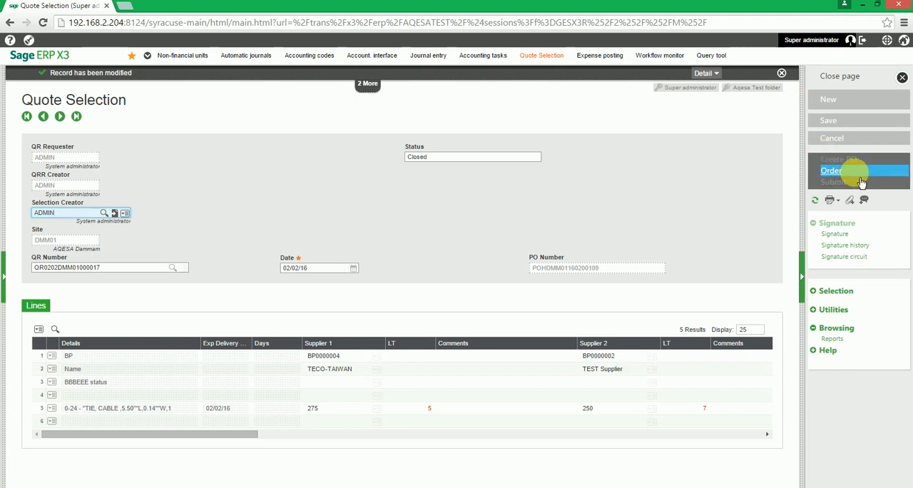
pyautogui.click(852, 81)
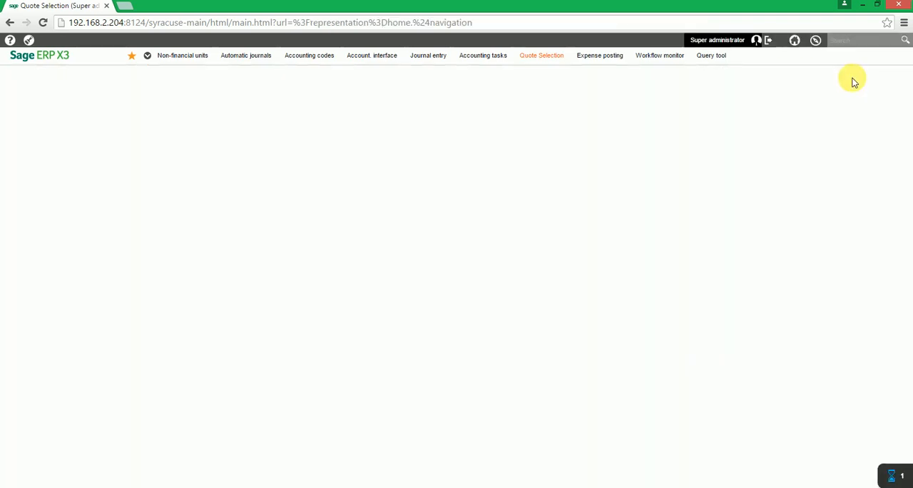